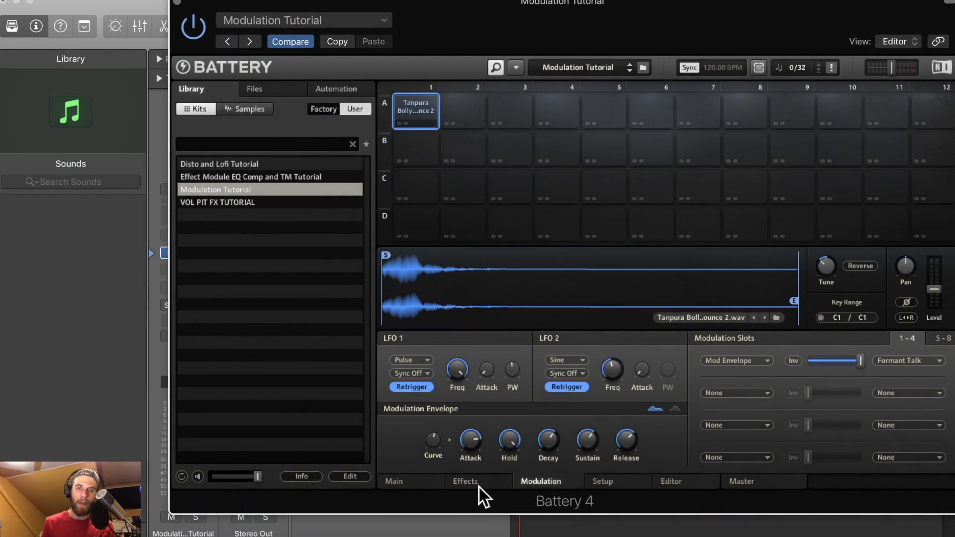
Look through the Effects and Main pages, ending back on the Modulation page
{"action": "left_click", "coordinate": [471, 481]}
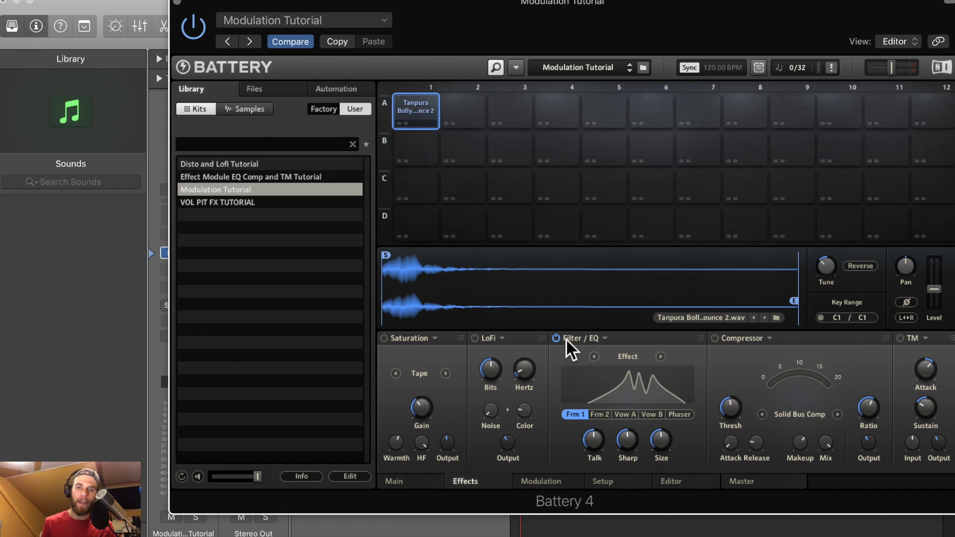
{"action": "left_click", "coordinate": [547, 487]}
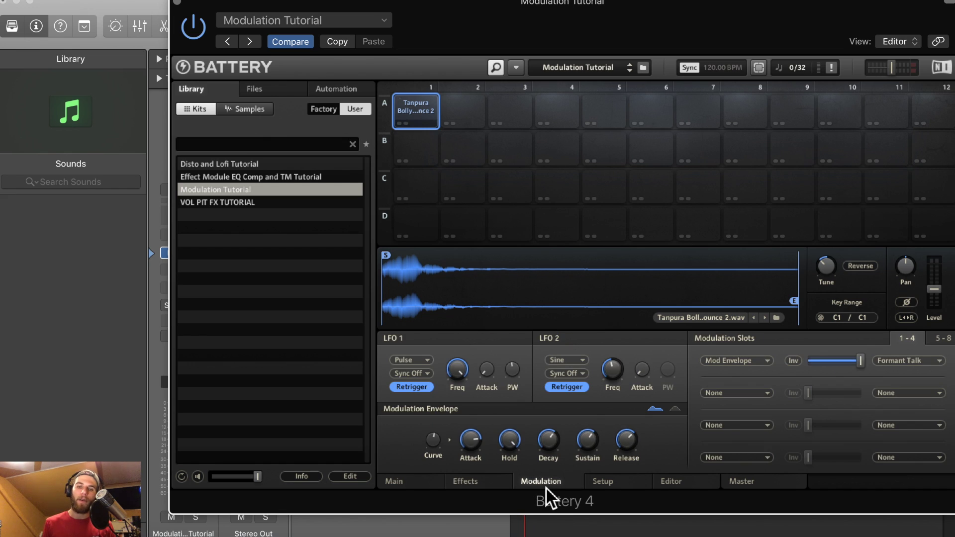
{"action": "left_click", "coordinate": [411, 486]}
{"action": "left_click", "coordinate": [465, 484]}
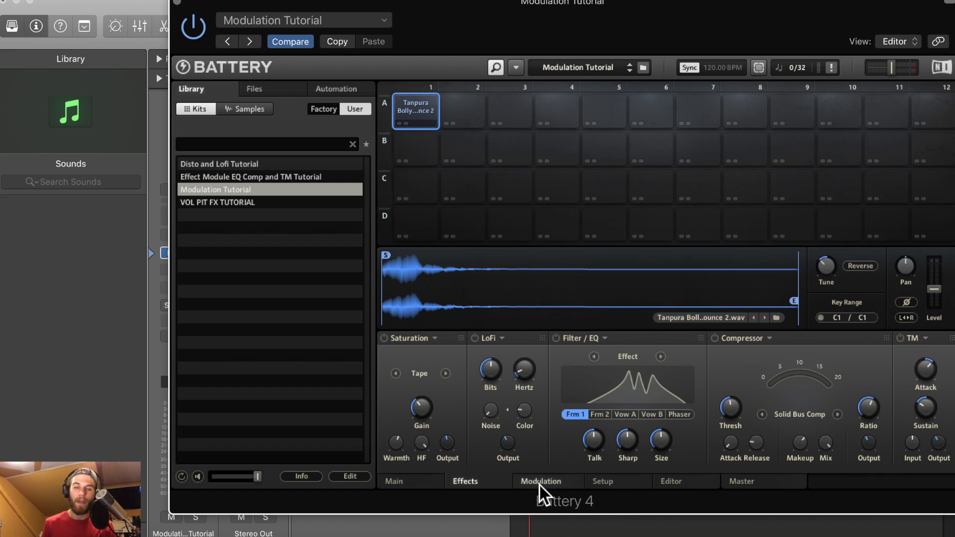
{"action": "left_click", "coordinate": [539, 482]}
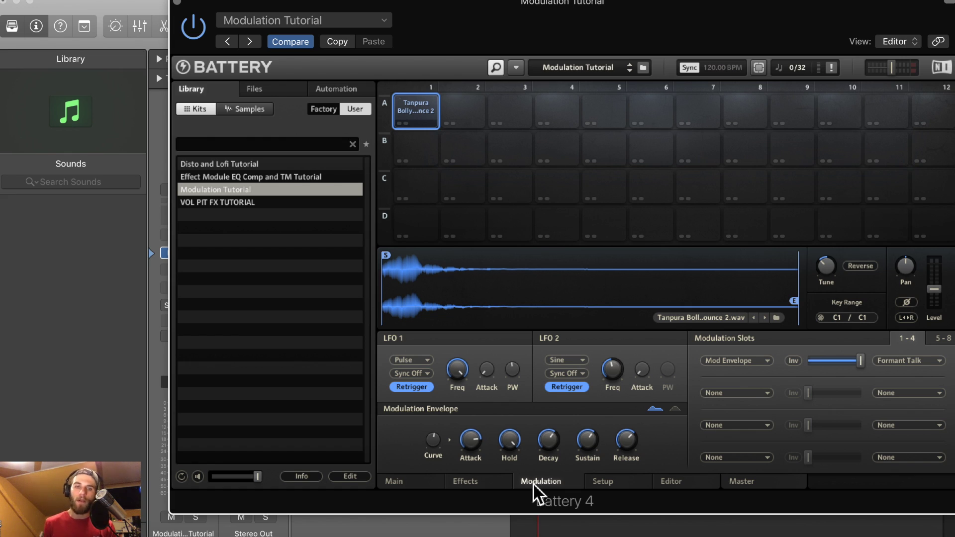
Compare the LFO 1 pulse, LFO 2 sine and modulation envelope shapes
{"action": "left_click", "coordinate": [436, 346]}
{"action": "left_click", "coordinate": [585, 345]}
{"action": "left_click", "coordinate": [445, 423]}
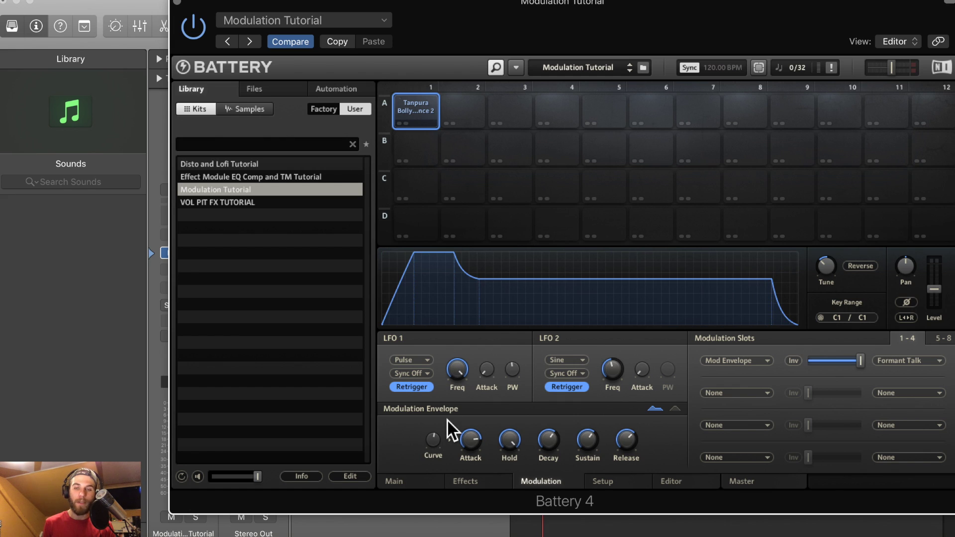
{"action": "left_click", "coordinate": [430, 329]}
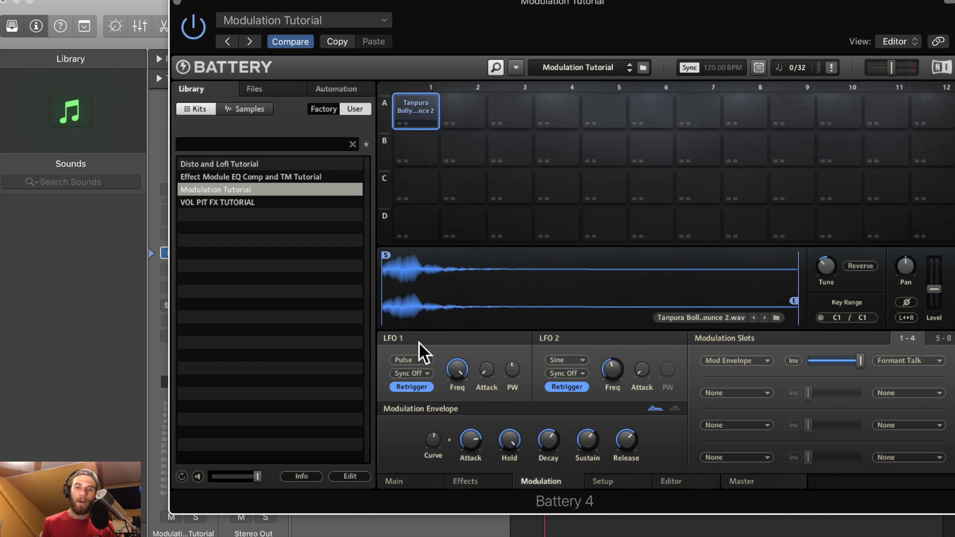
{"action": "mouse_move", "coordinate": [505, 344]}
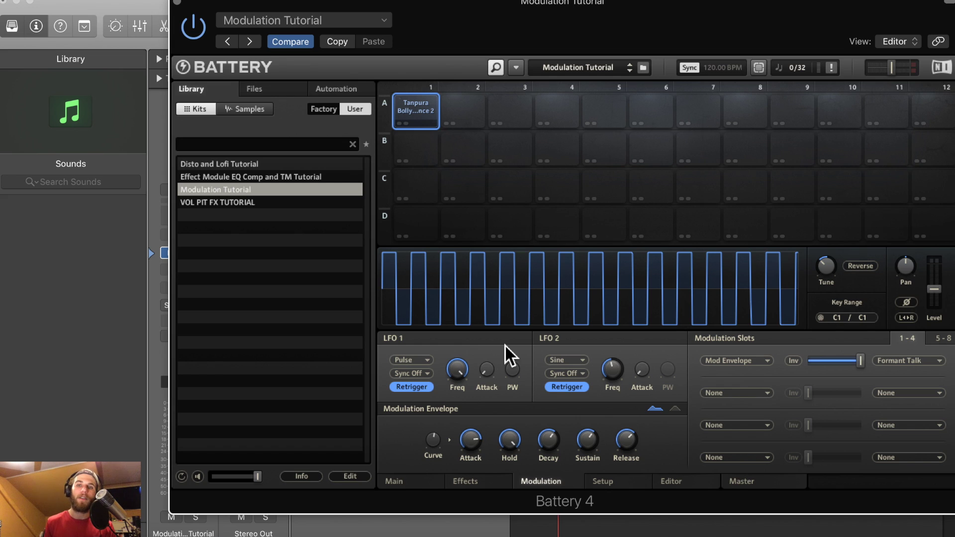
{"action": "left_click", "coordinate": [438, 415]}
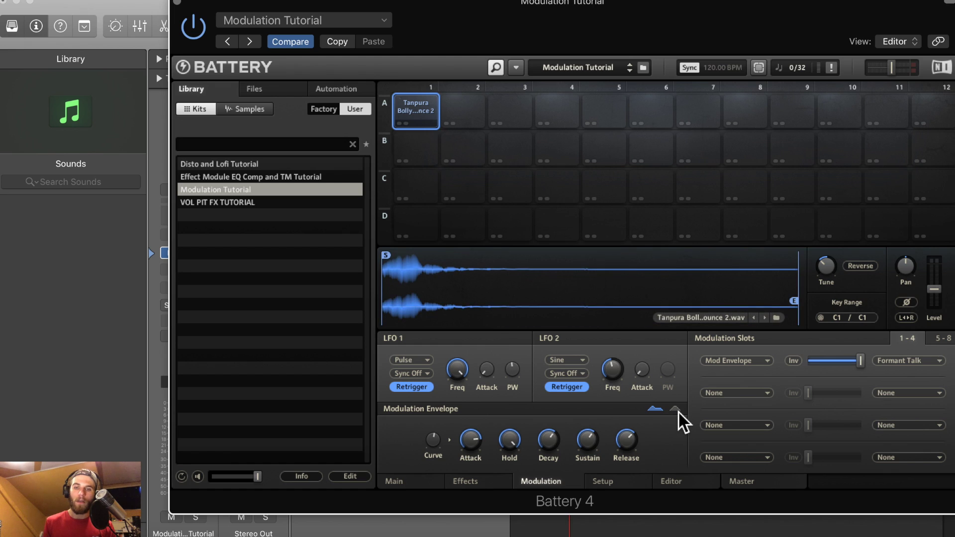
Switch the modulation envelope from AHDSR to AHD mode, dropping sustain and release
{"action": "left_click", "coordinate": [419, 487]}
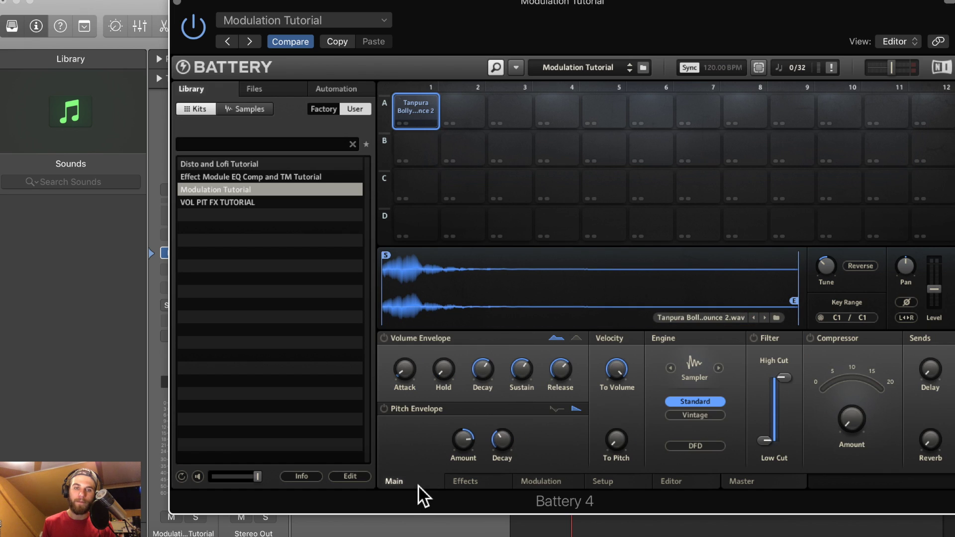
{"action": "left_click", "coordinate": [559, 485]}
{"action": "left_click", "coordinate": [656, 412]}
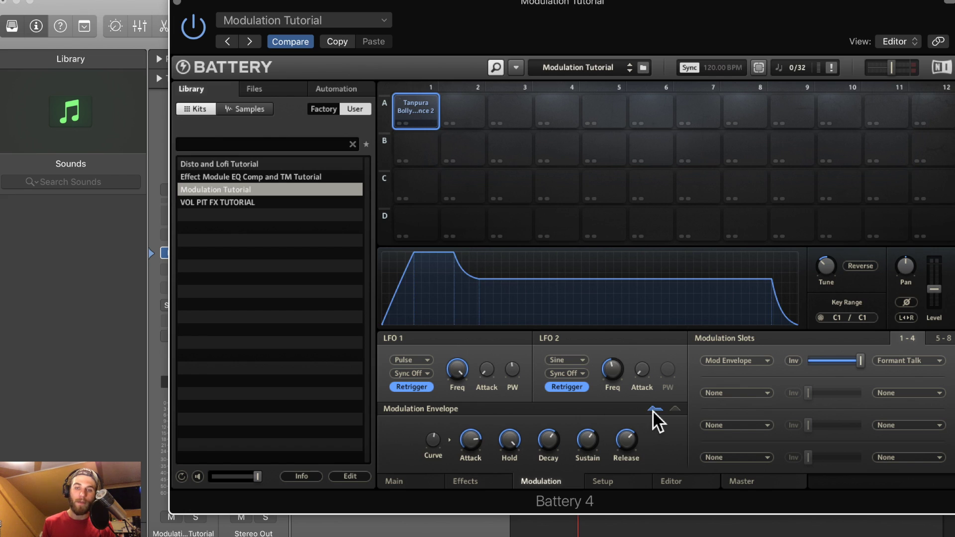
{"action": "left_click", "coordinate": [675, 411]}
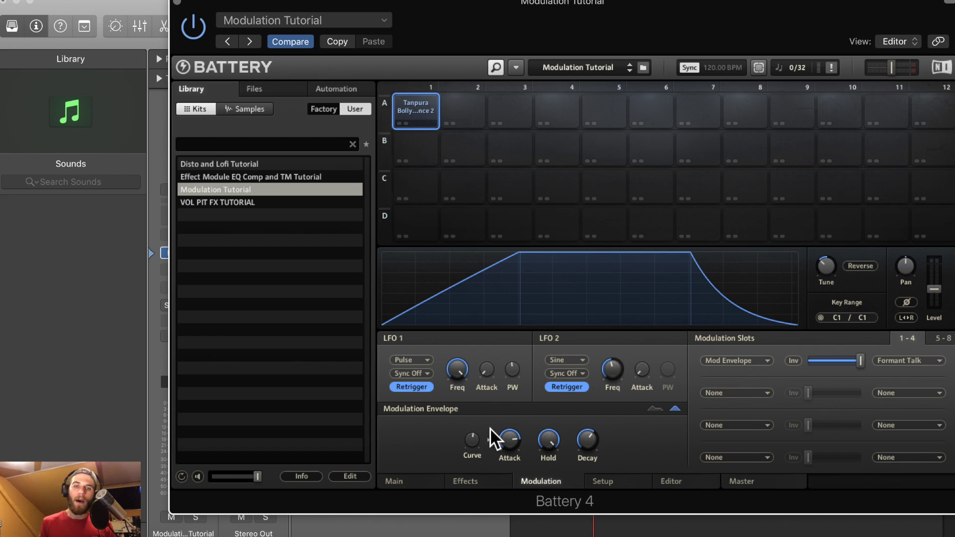
{"action": "left_click", "coordinate": [425, 359]}
Try LFO 1's sine, sawtooth, pulse and random waveforms, ending on sine
{"action": "left_click", "coordinate": [422, 371]}
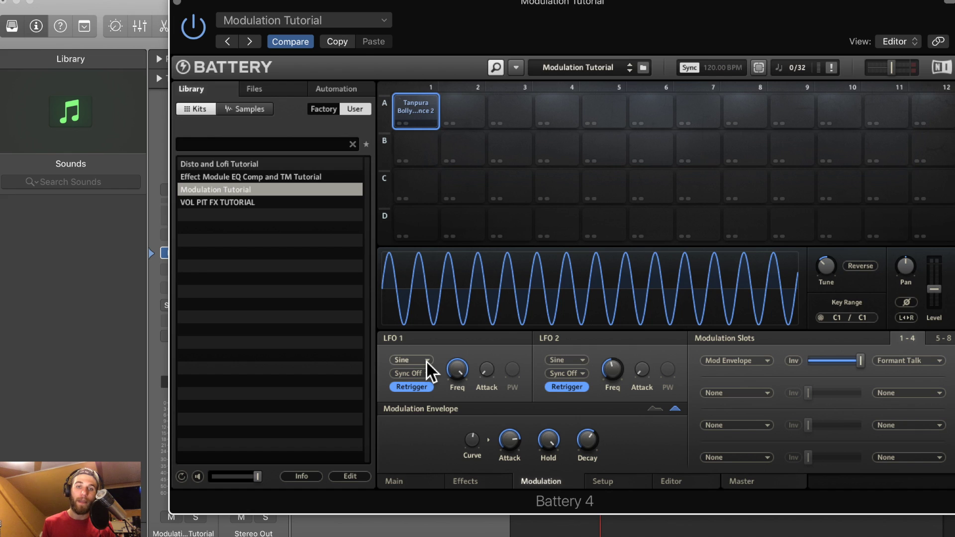
{"action": "left_click", "coordinate": [427, 361]}
{"action": "left_click", "coordinate": [424, 380]}
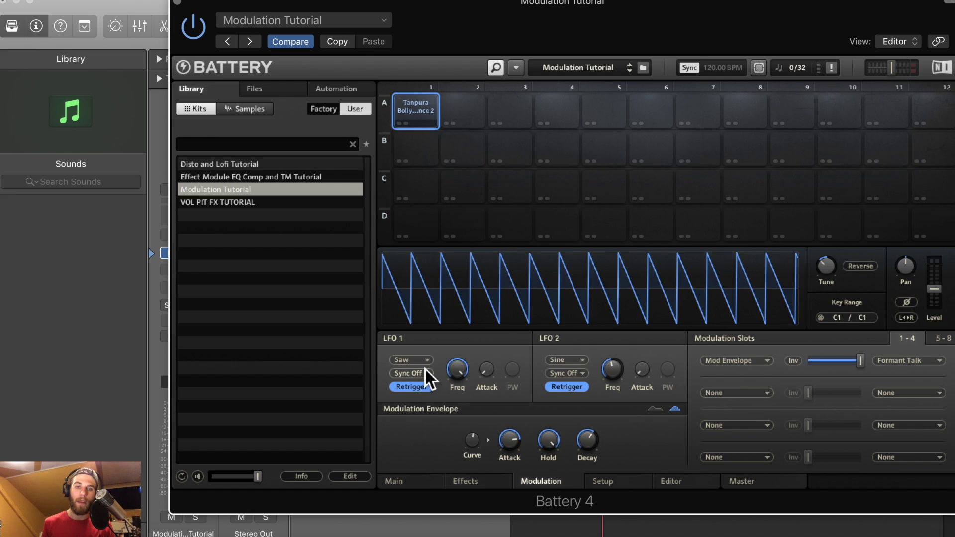
{"action": "left_click", "coordinate": [425, 363]}
{"action": "left_click", "coordinate": [425, 393]}
{"action": "left_click", "coordinate": [423, 362]}
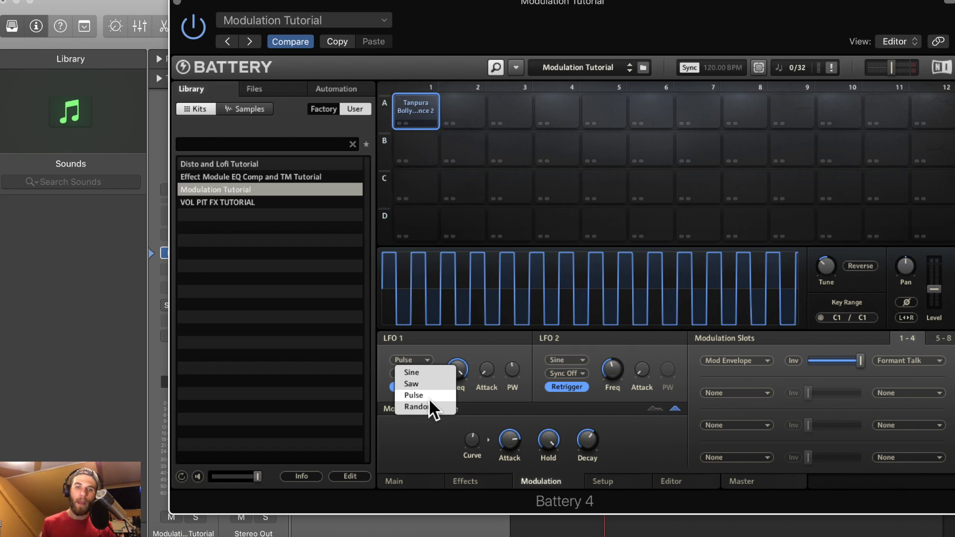
{"action": "left_click", "coordinate": [430, 408]}
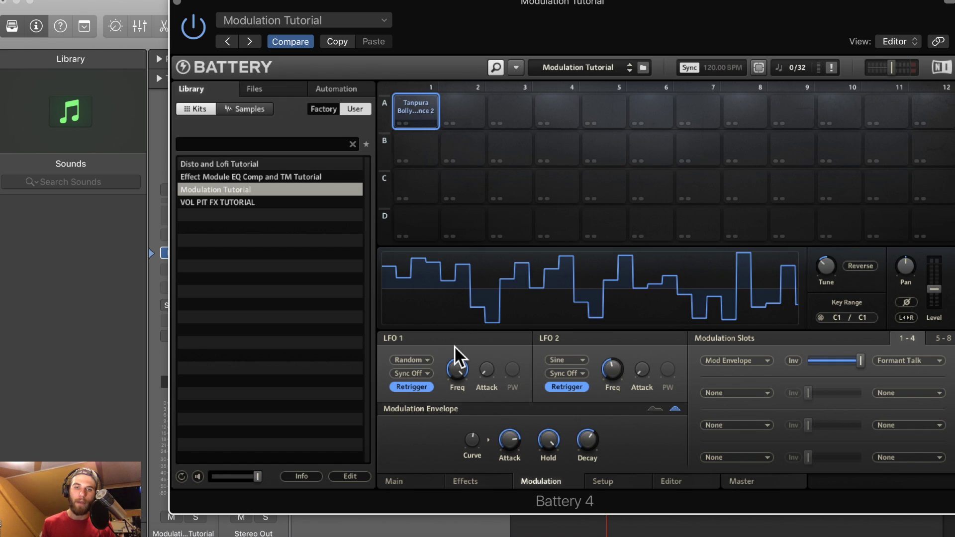
{"action": "left_click", "coordinate": [426, 361]}
{"action": "left_click", "coordinate": [425, 372]}
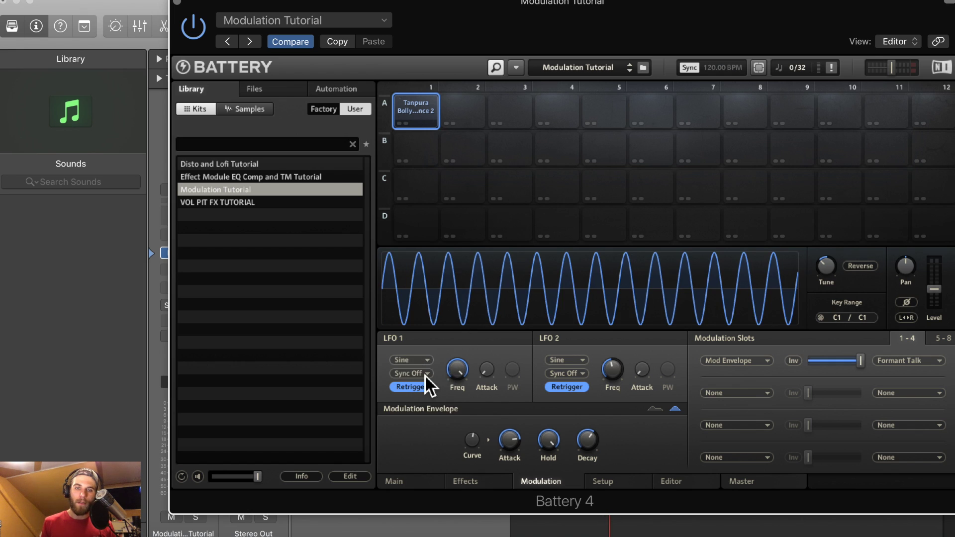
Give LFO 1 a 35.8 ms fade-in, a Pulse waveform and about 65.8% pulse width
{"action": "left_click_drag", "start_coordinate": [456, 369], "coordinate": [457, 391]}
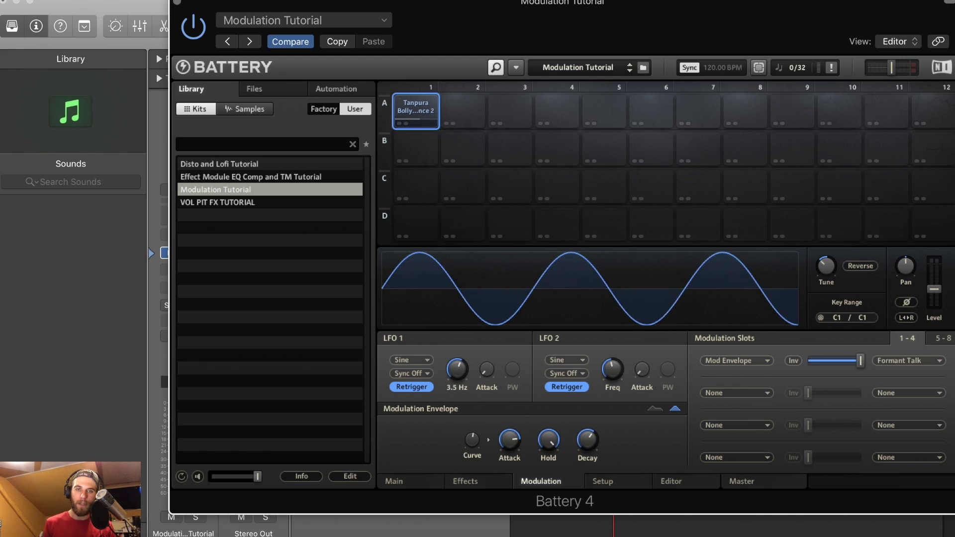
{"action": "key", "text": "super+z"}
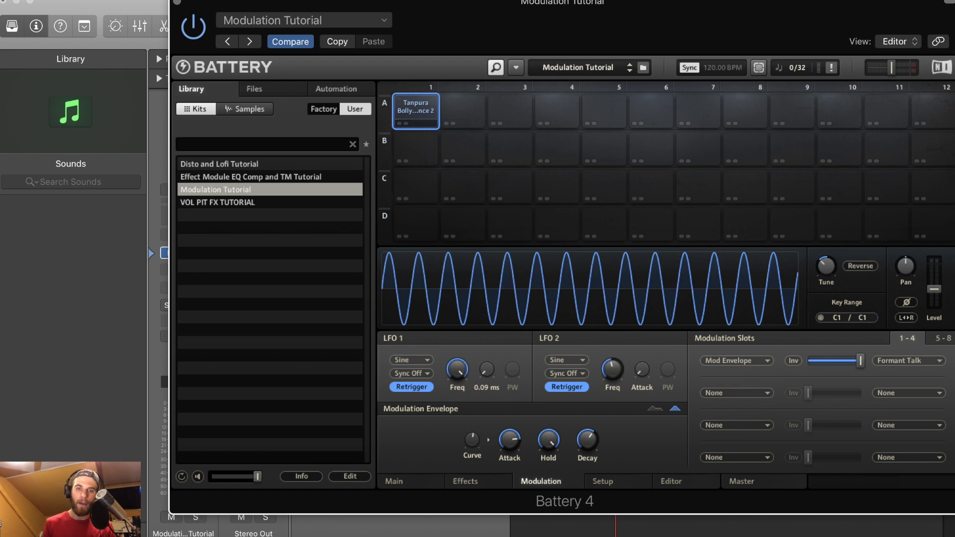
{"action": "mouse_move", "coordinate": [487, 371]}
{"action": "left_mouse_down"}
{"action": "mouse_move", "coordinate": [487, 332]}
{"action": "mouse_move", "coordinate": [492, 372]}
{"action": "left_mouse_up"}
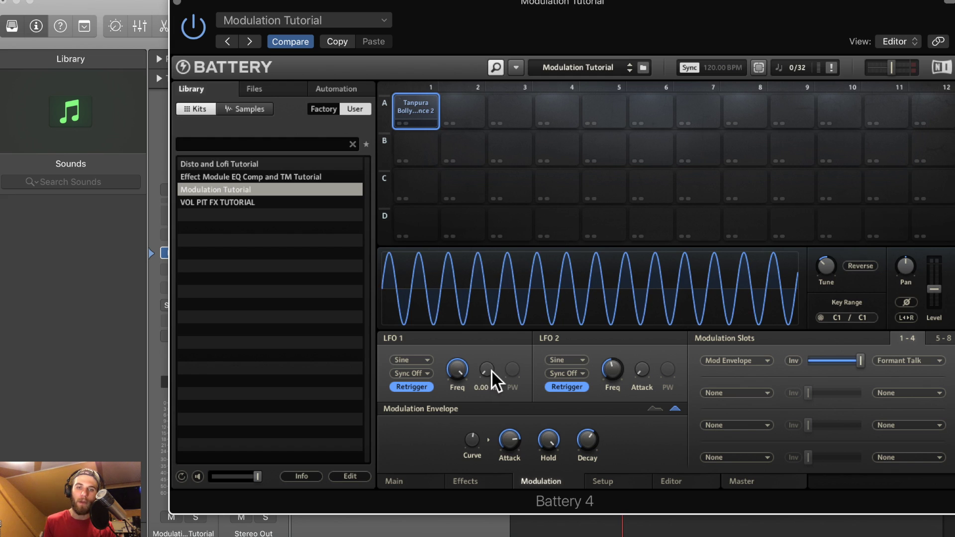
{"action": "left_click", "coordinate": [424, 362]}
{"action": "left_click", "coordinate": [420, 396]}
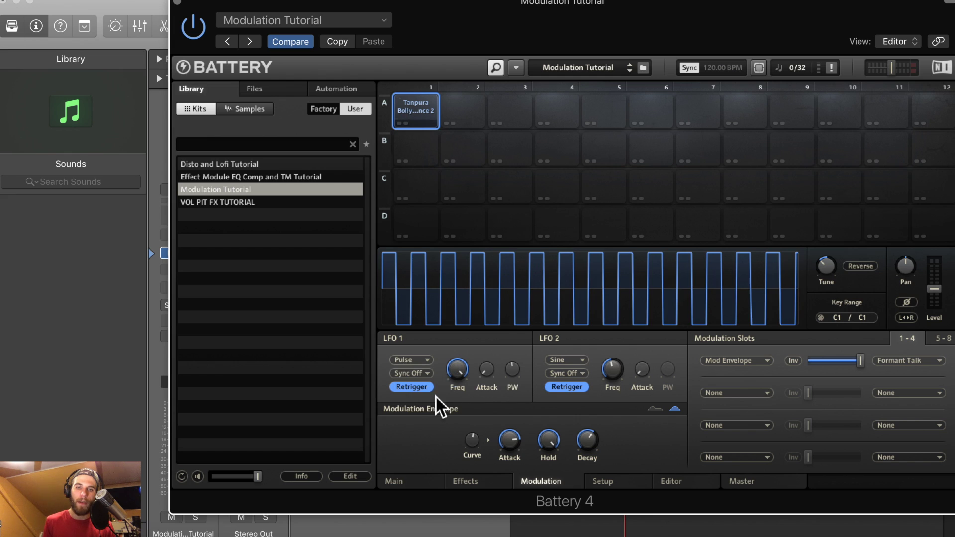
{"action": "left_click_drag", "start_coordinate": [518, 376], "coordinate": [519, 346]}
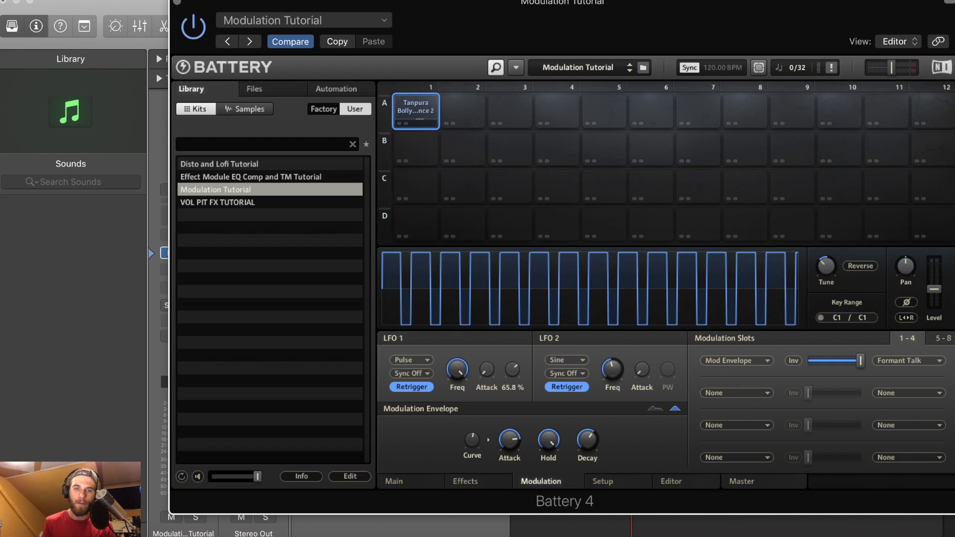
{"action": "mouse_move", "coordinate": [495, 378]}
{"action": "left_click", "coordinate": [421, 377]}
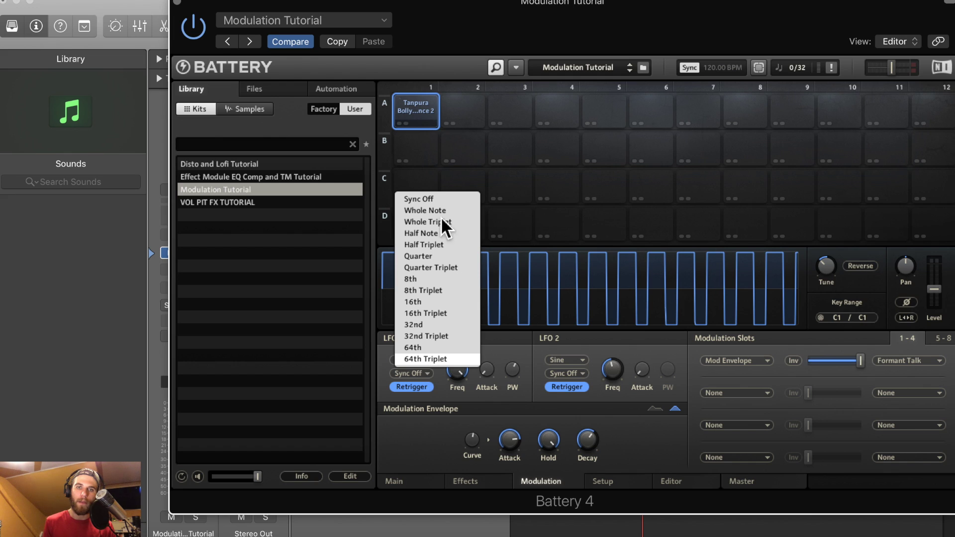
Leave LFO 1's Sync set to Off and enable Retrigger
{"action": "left_click", "coordinate": [383, 358]}
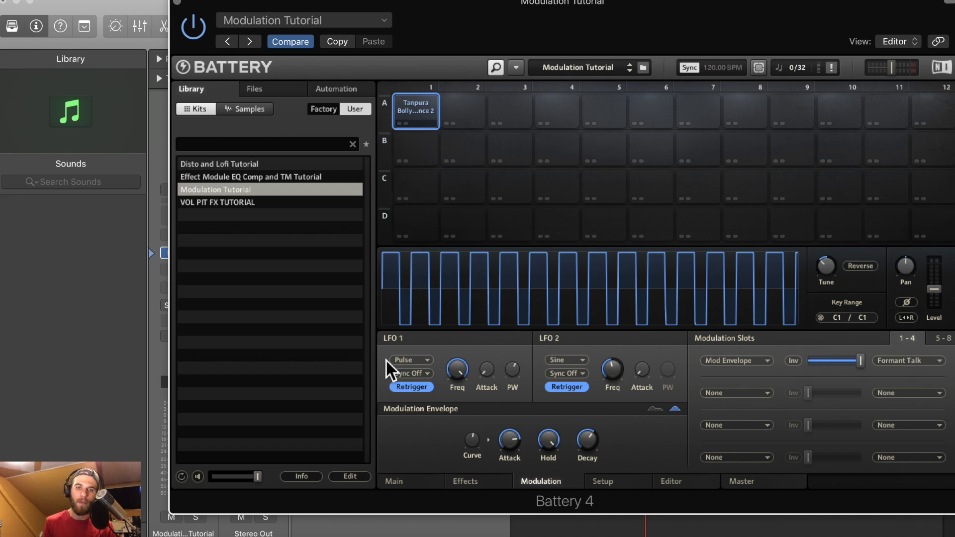
{"action": "left_click", "coordinate": [420, 391]}
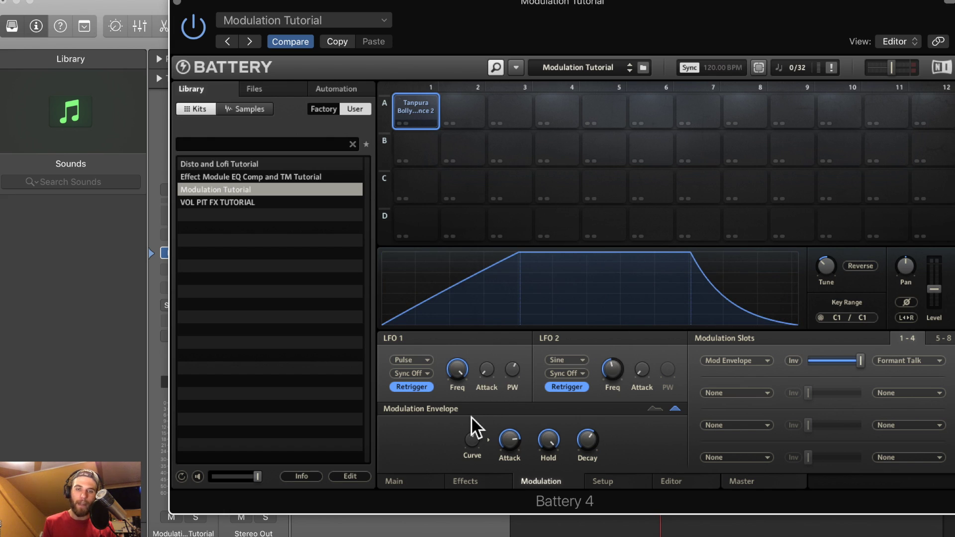
Set the Modulation Envelope back to AHDSR and drag its Curve knob to 51.8
{"action": "left_click", "coordinate": [394, 482]}
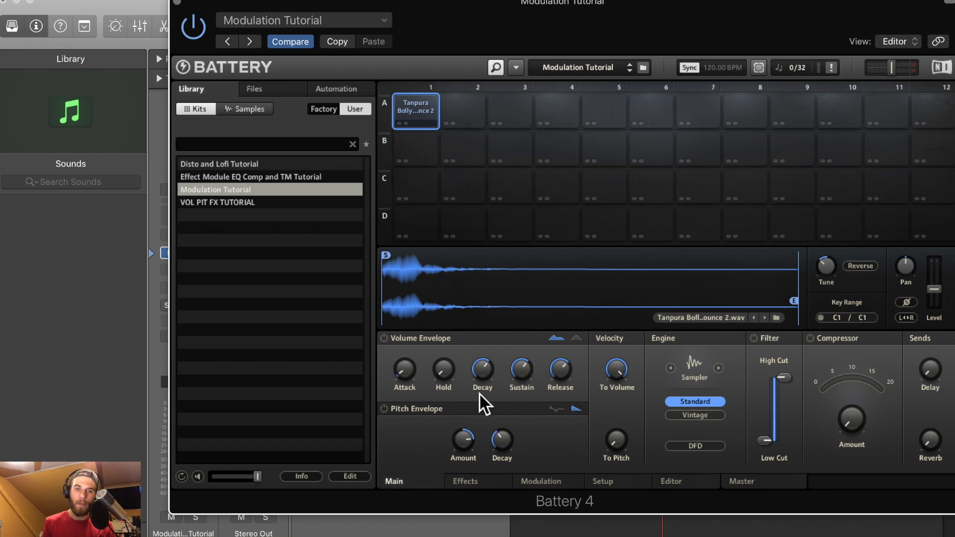
{"action": "left_click", "coordinate": [548, 483]}
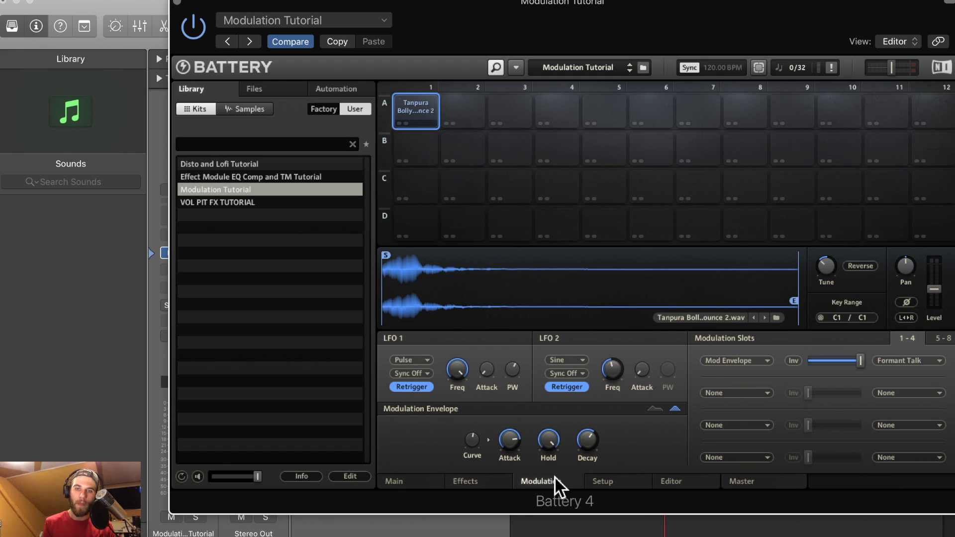
{"action": "left_click", "coordinate": [655, 410]}
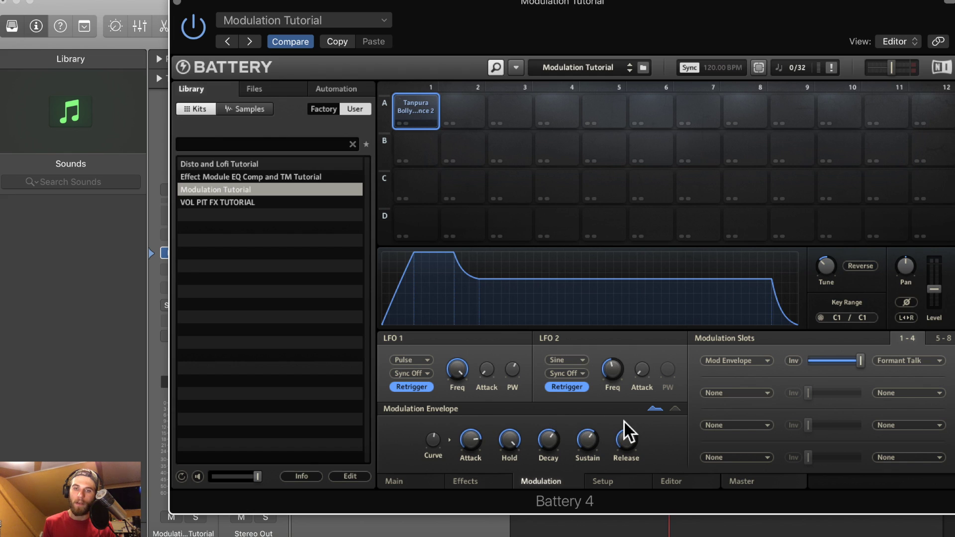
{"action": "mouse_move", "coordinate": [434, 439]}
{"action": "left_mouse_down"}
{"action": "mouse_move", "coordinate": [433, 421]}
{"action": "mouse_move", "coordinate": [434, 458]}
{"action": "mouse_move", "coordinate": [436, 440]}
{"action": "left_mouse_up"}
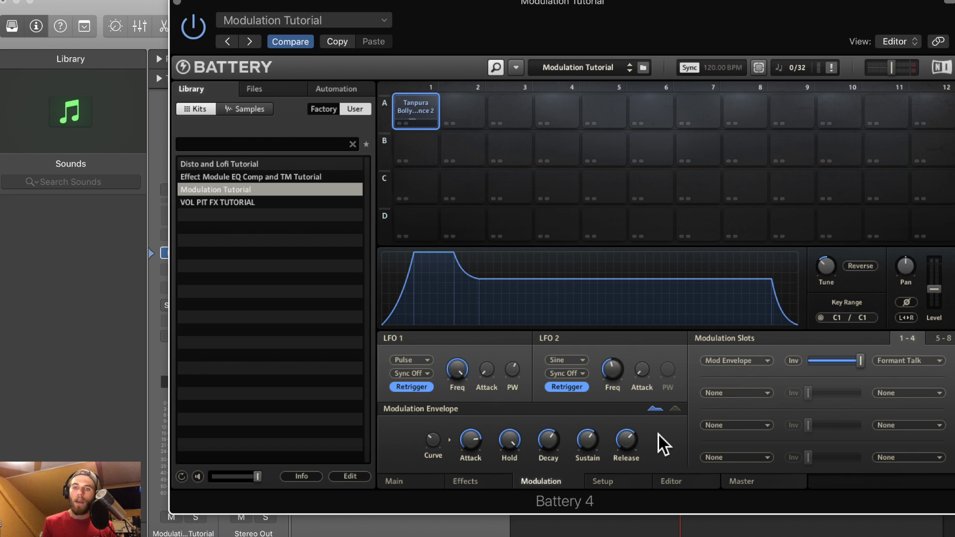
Check the second modulation slot's source list without changing it, then show the Effects page
{"action": "left_click", "coordinate": [739, 394]}
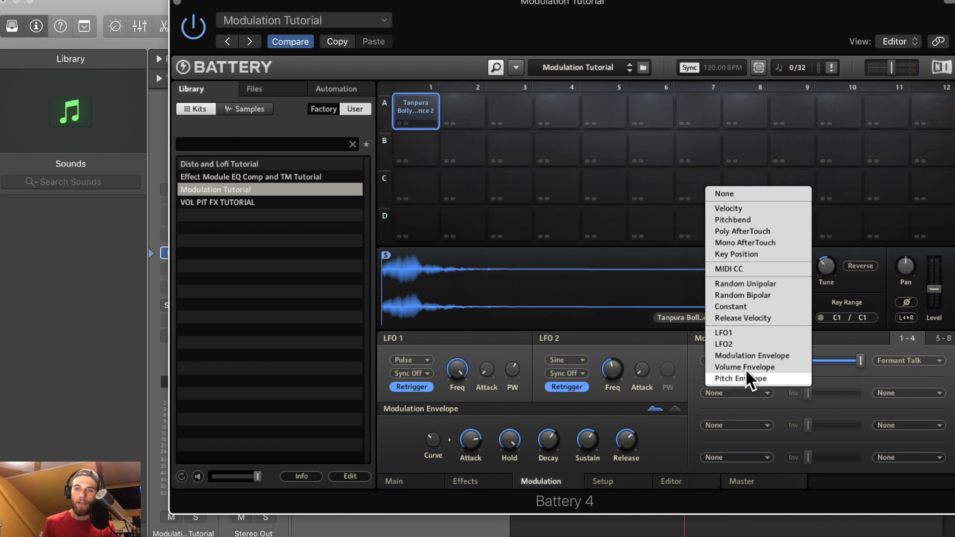
{"action": "left_click", "coordinate": [840, 343]}
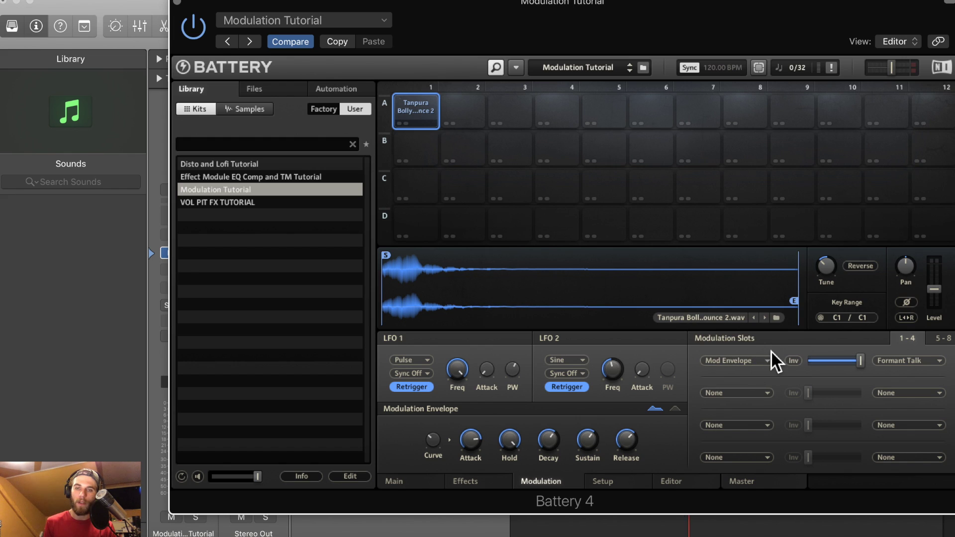
{"action": "mouse_move", "coordinate": [594, 423]}
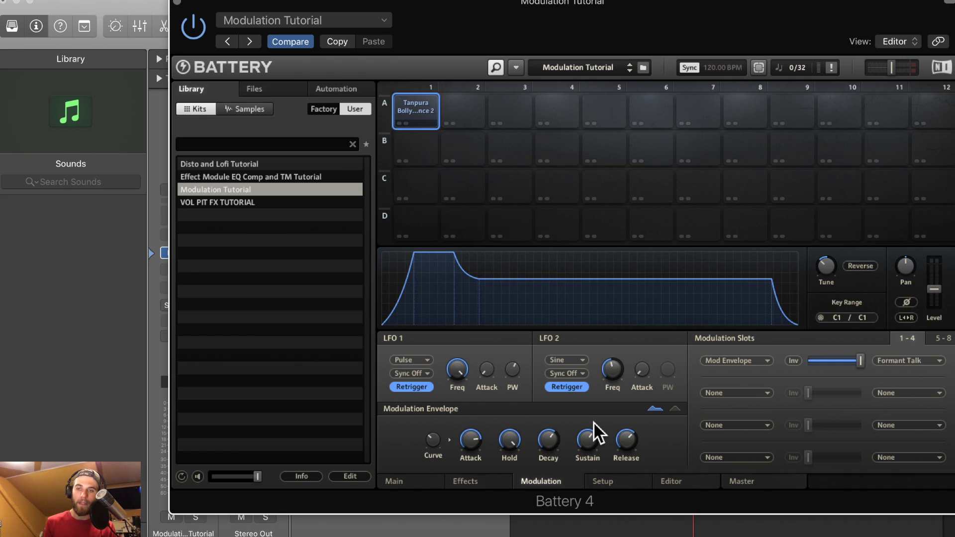
{"action": "left_click", "coordinate": [495, 482]}
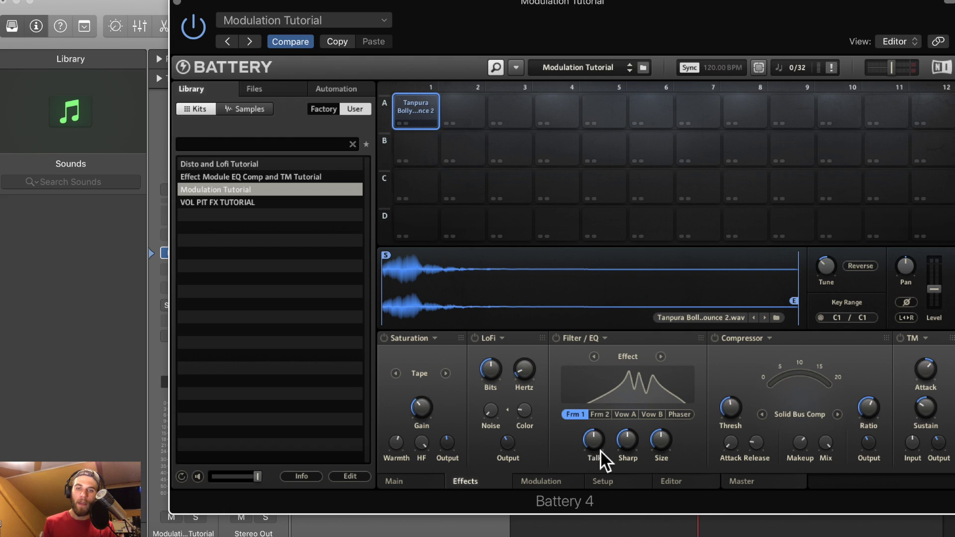
Power on the Filter / EQ formant module and go back to the Modulation page
{"action": "mouse_move", "coordinate": [608, 429]}
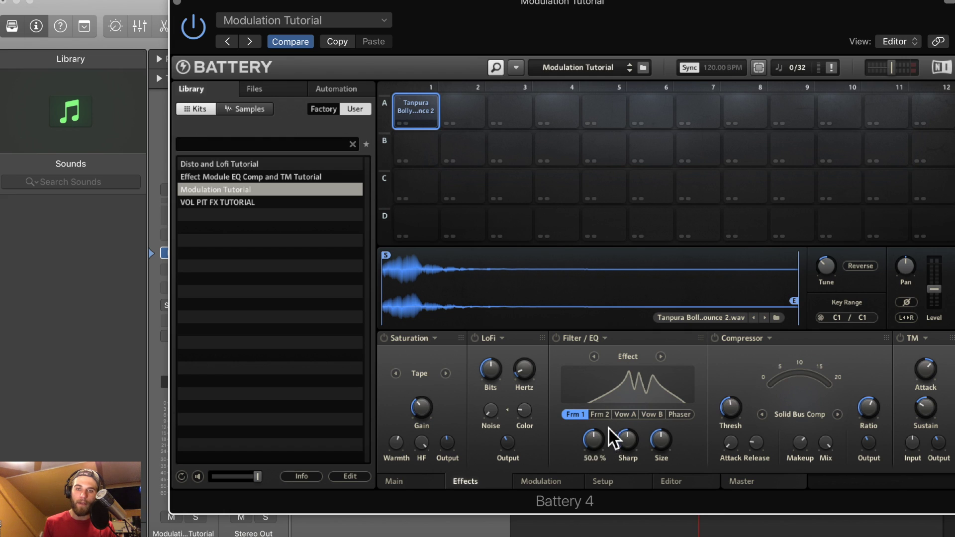
{"action": "left_click", "coordinate": [549, 483]}
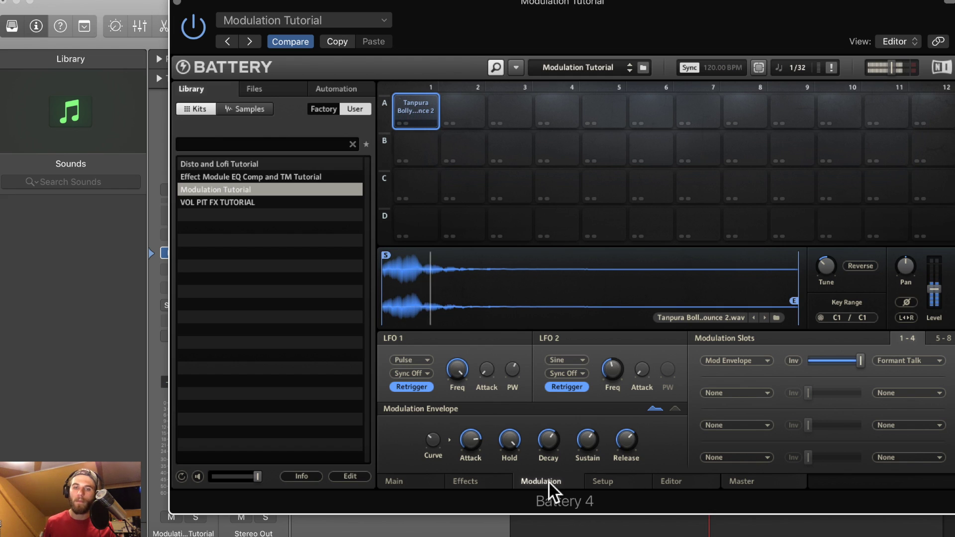
{"action": "left_click", "coordinate": [463, 483]}
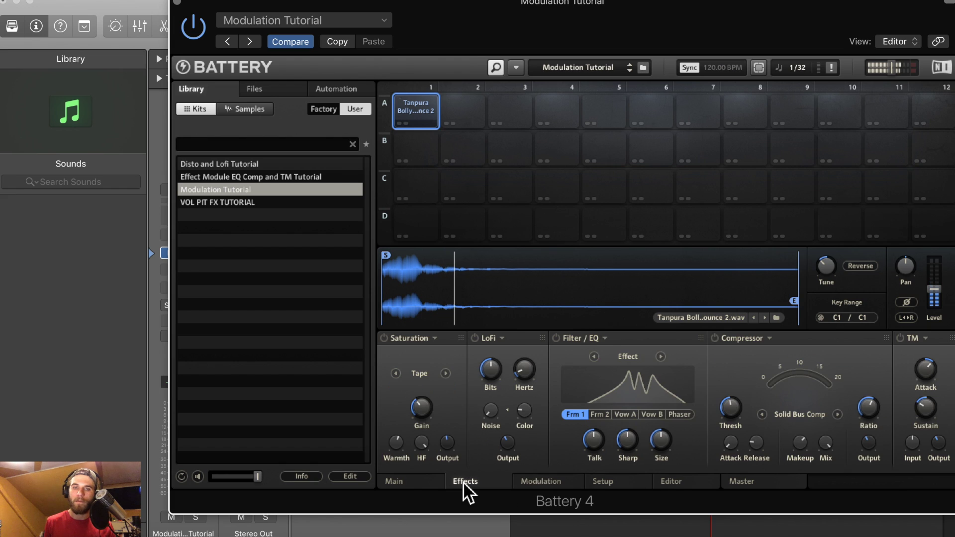
{"action": "left_click", "coordinate": [560, 342]}
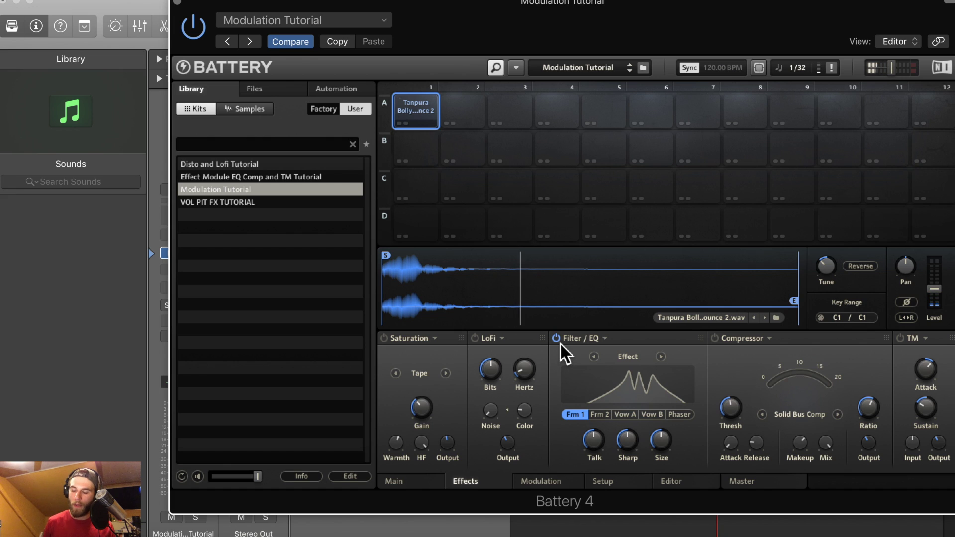
{"action": "left_click", "coordinate": [552, 487]}
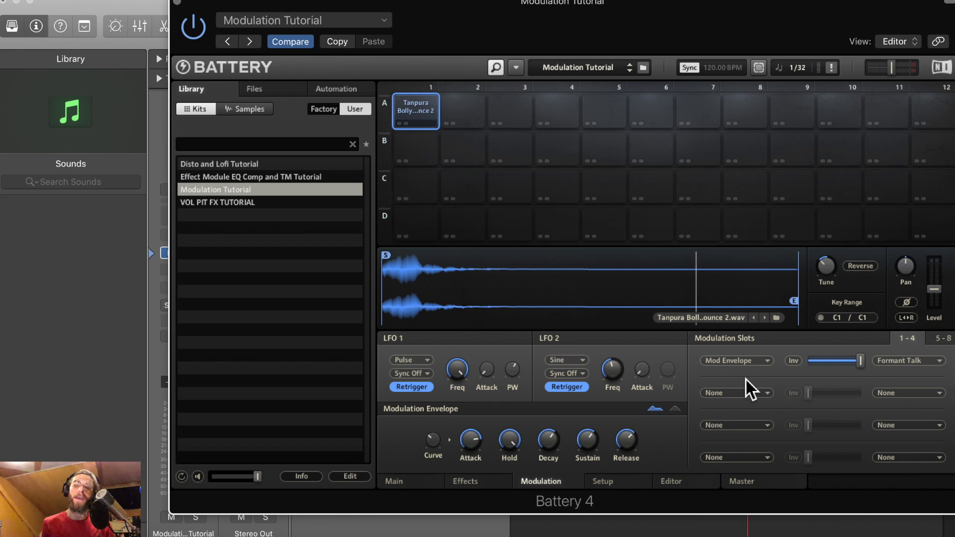
{"action": "left_click", "coordinate": [753, 396]}
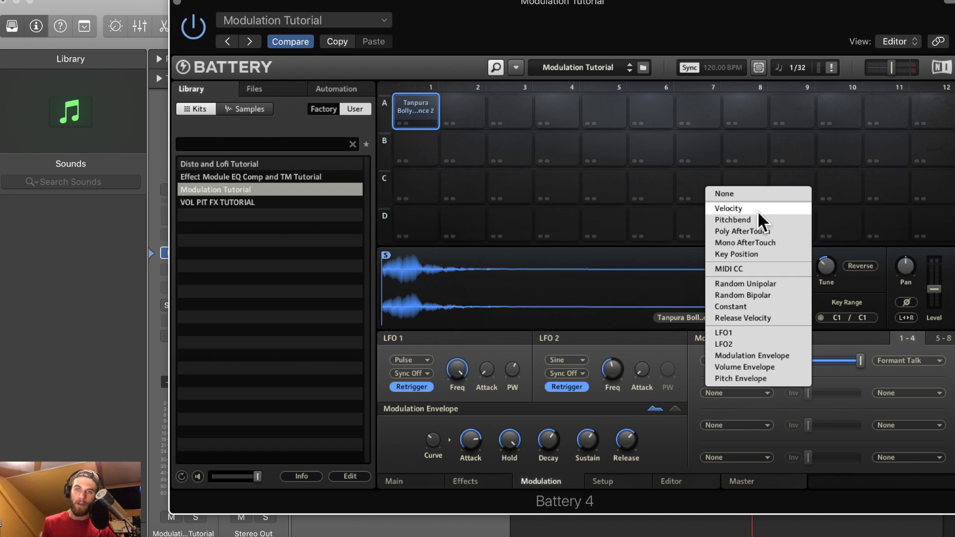
{"action": "left_click", "coordinate": [918, 394]}
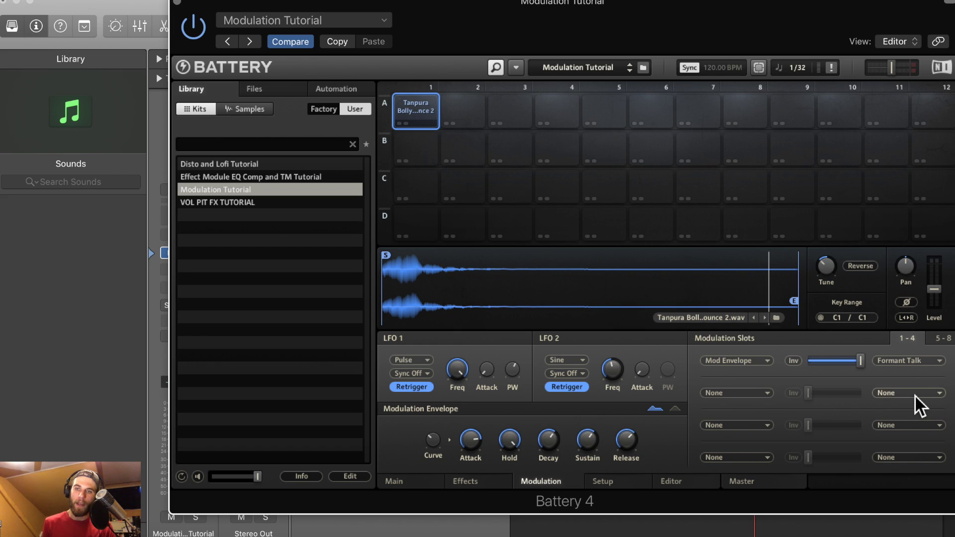
{"action": "left_click", "coordinate": [914, 395]}
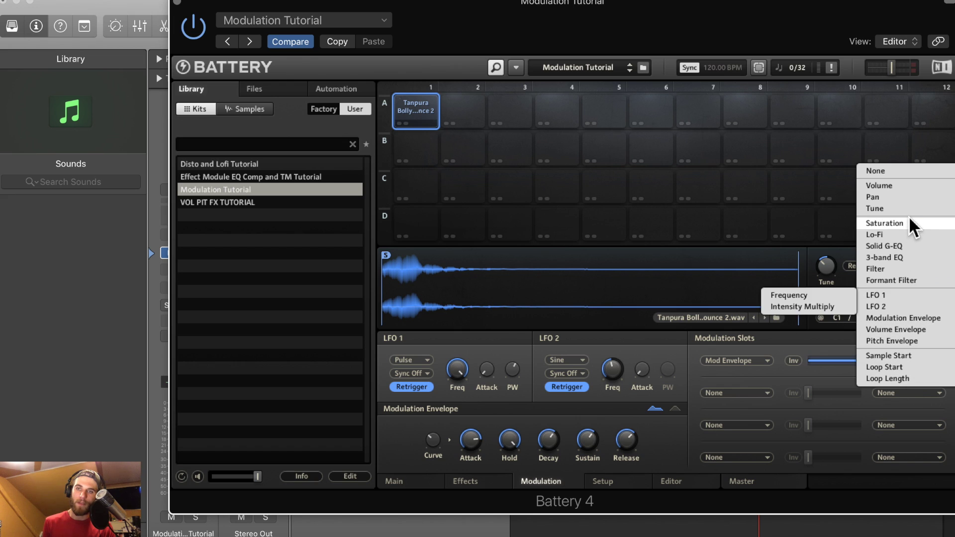
{"action": "left_click", "coordinate": [670, 332]}
{"action": "left_click", "coordinate": [656, 341]}
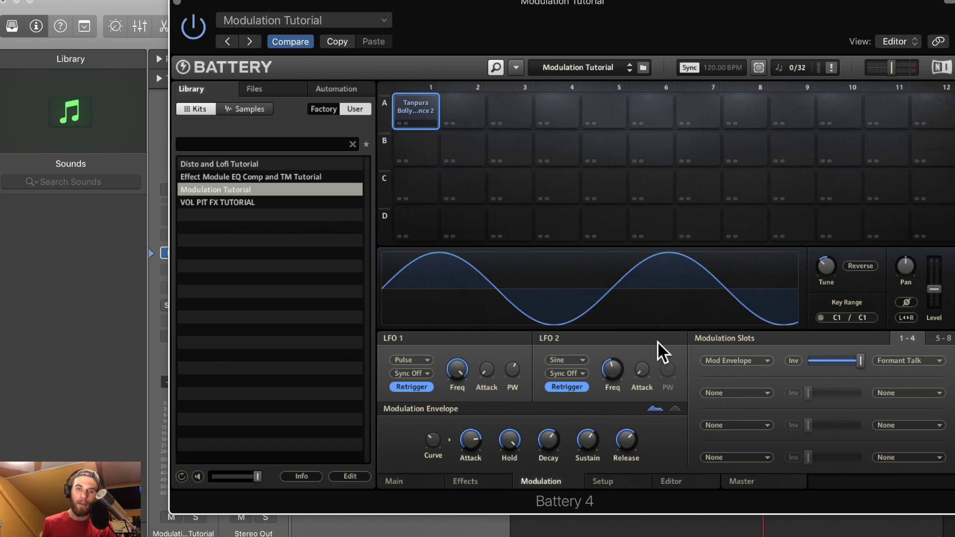